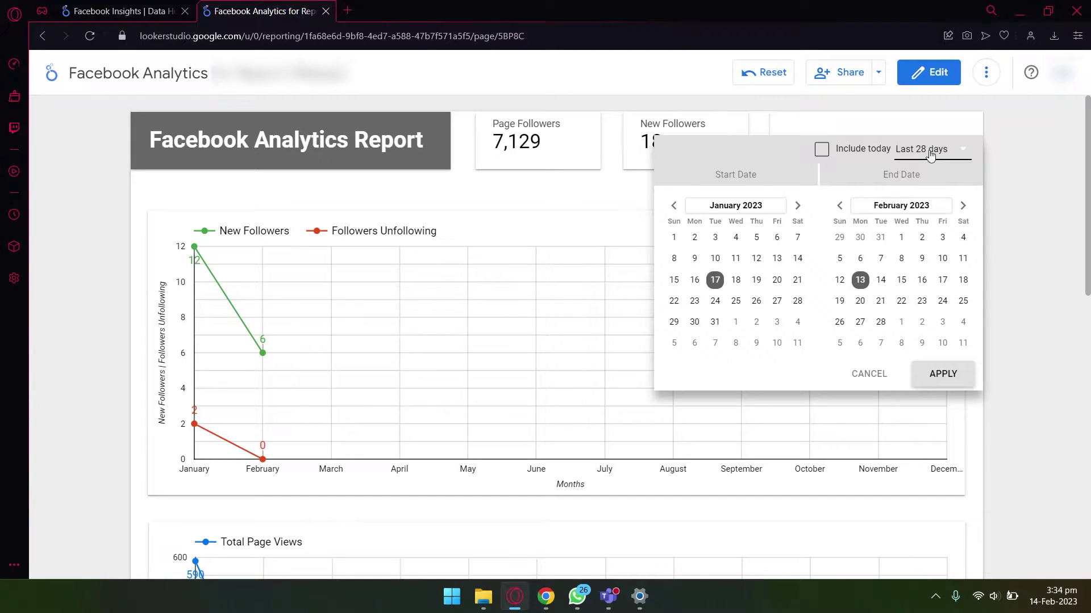
Step: Apply the This quarter preset (Jan 1 – Mar 31, 2023) to the Facebook Analytics Report
click(934, 152)
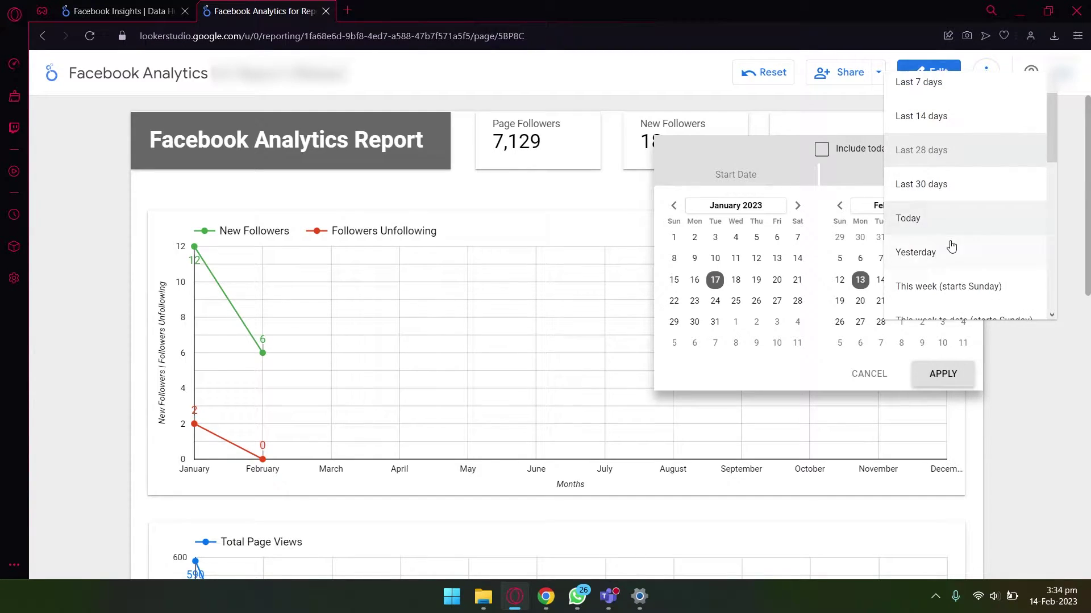
scroll(952, 246, down, 6)
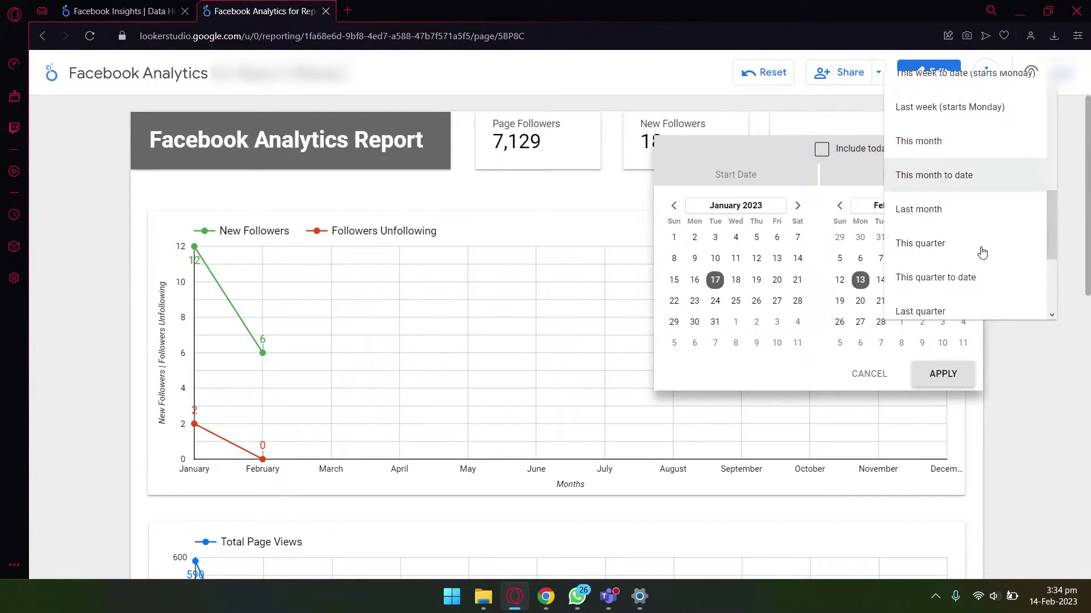
click(976, 257)
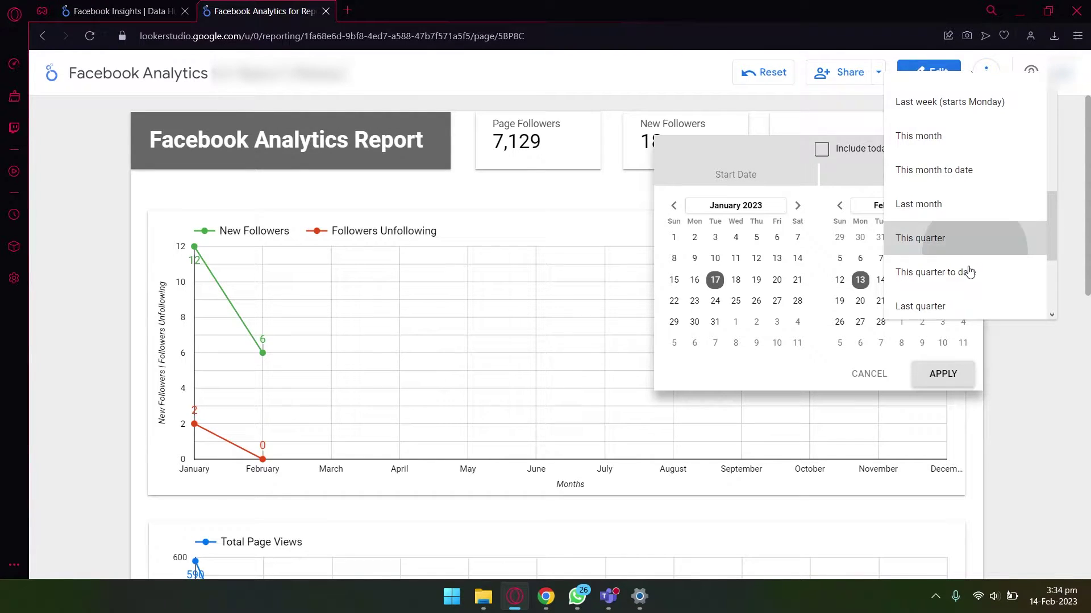
click(953, 373)
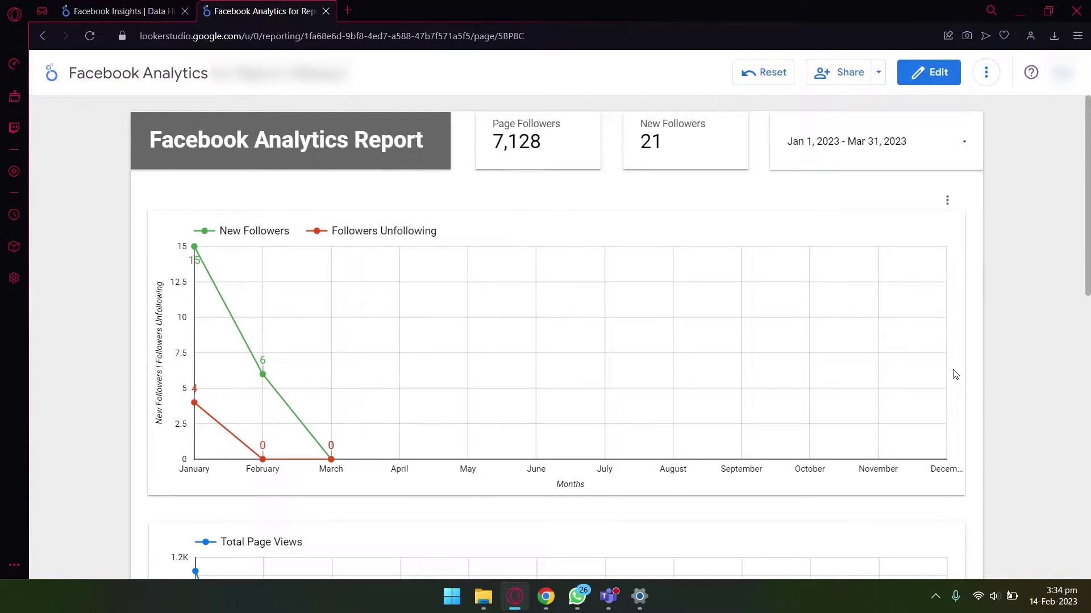
mouse_move(230, 323)
mouse_move(273, 379)
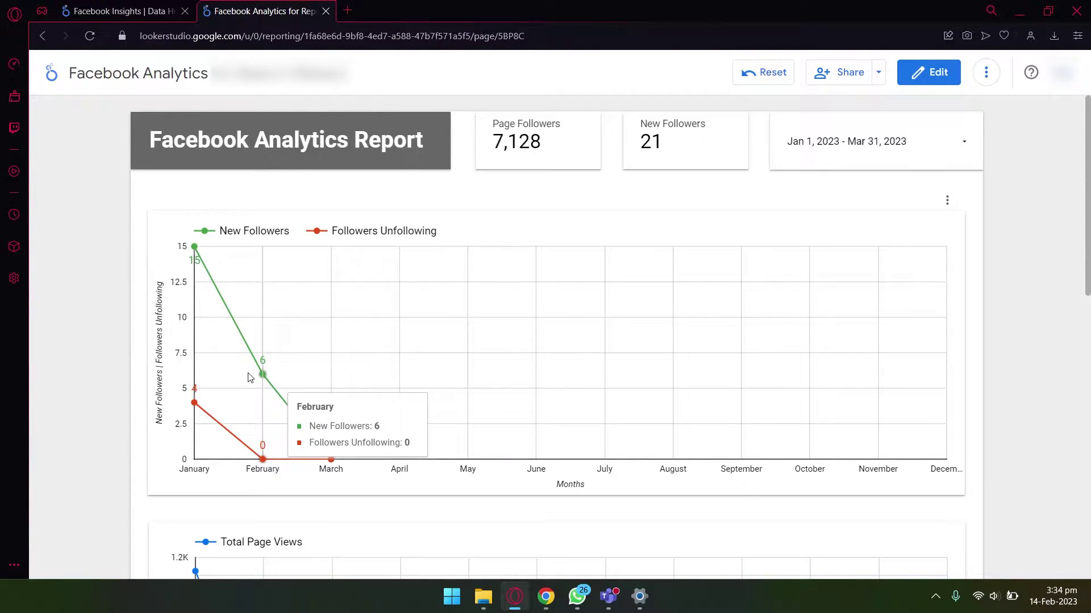
scroll(453, 358, down, 7)
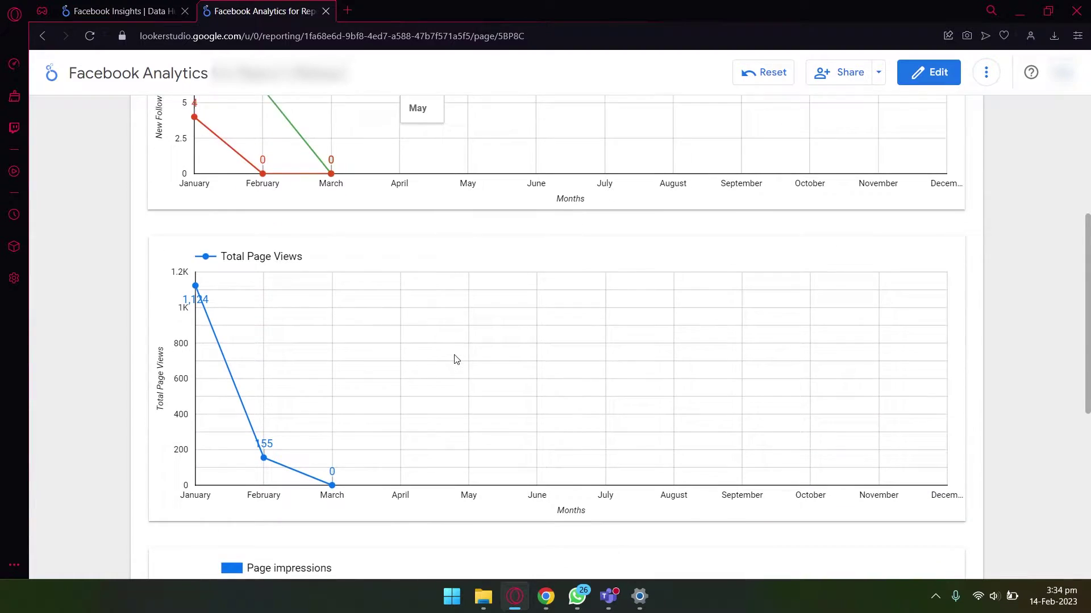
scroll(452, 358, up, 7)
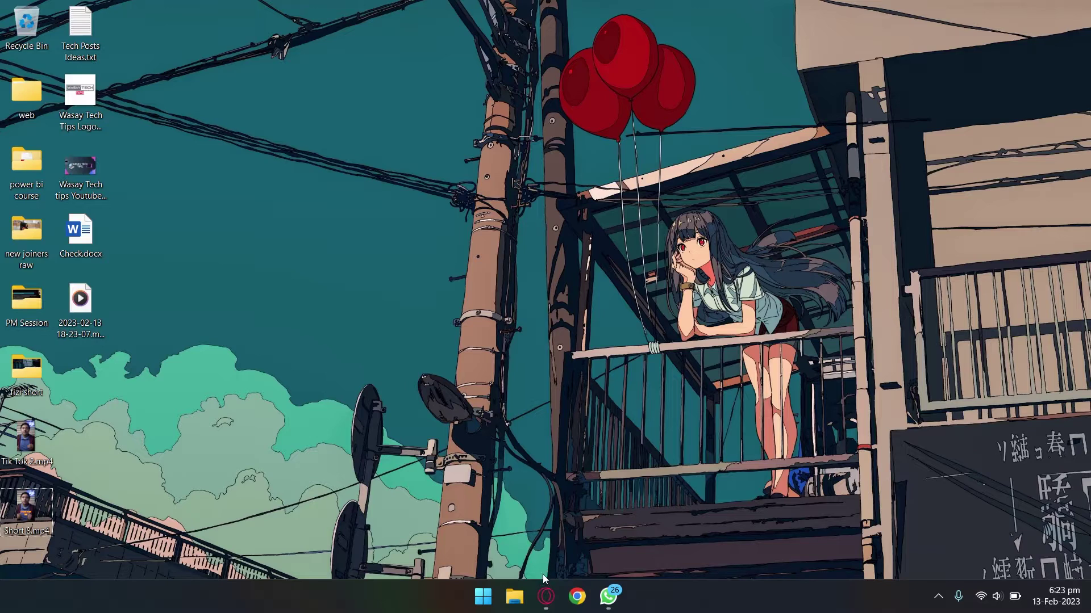
Step: Review the Free plan's data sources, templates and Data Sets entries in Gladior's plan comparison table
click(544, 594)
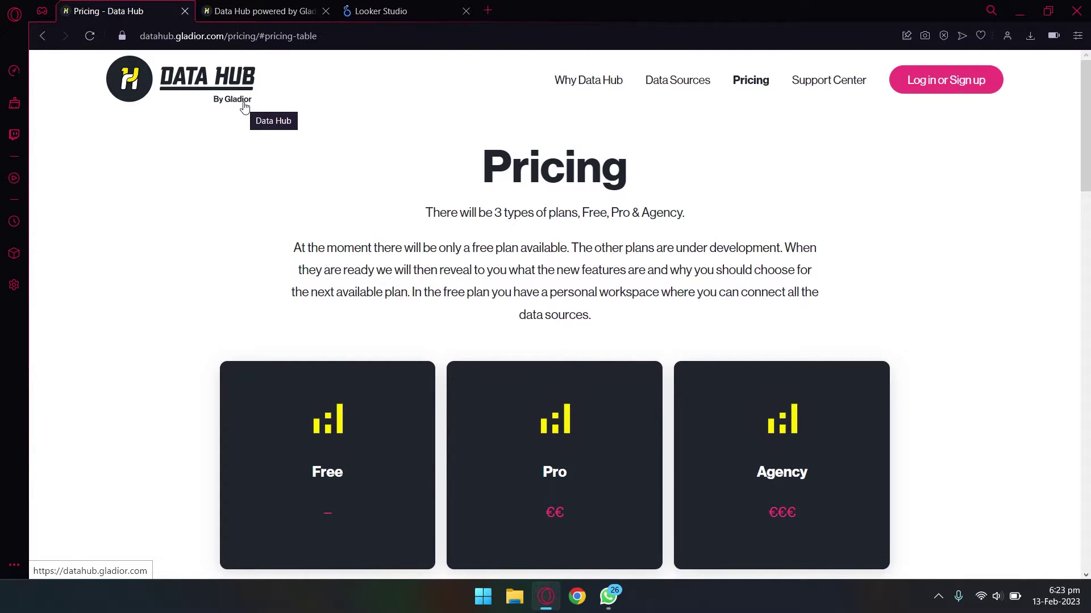
scroll(241, 131, down, 2)
scroll(406, 329, down, 6)
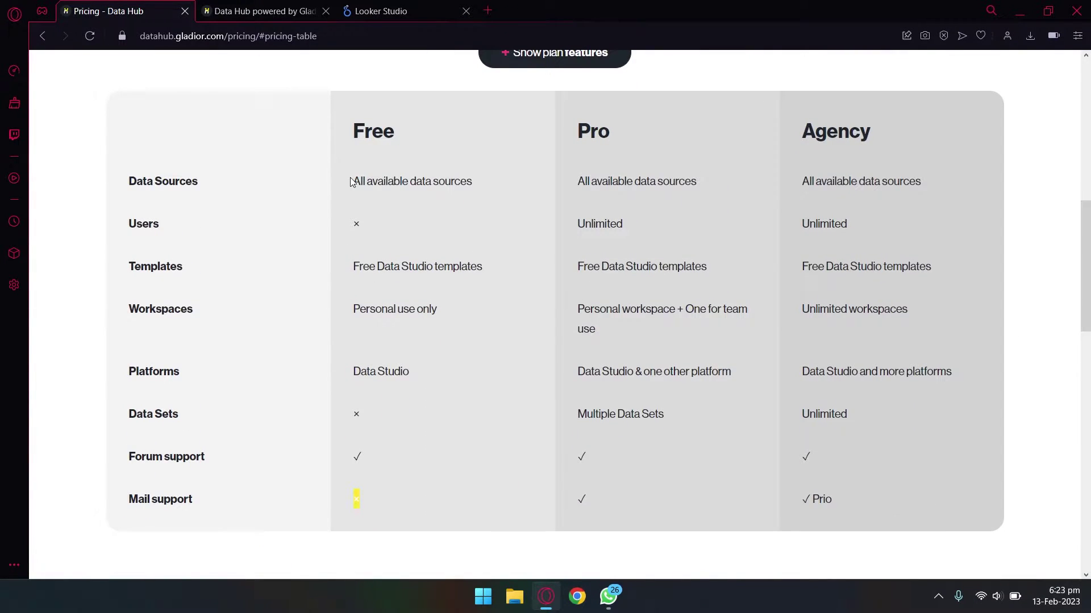
drag(352, 180, 472, 181)
click(356, 280)
drag(349, 266, 483, 265)
click(444, 299)
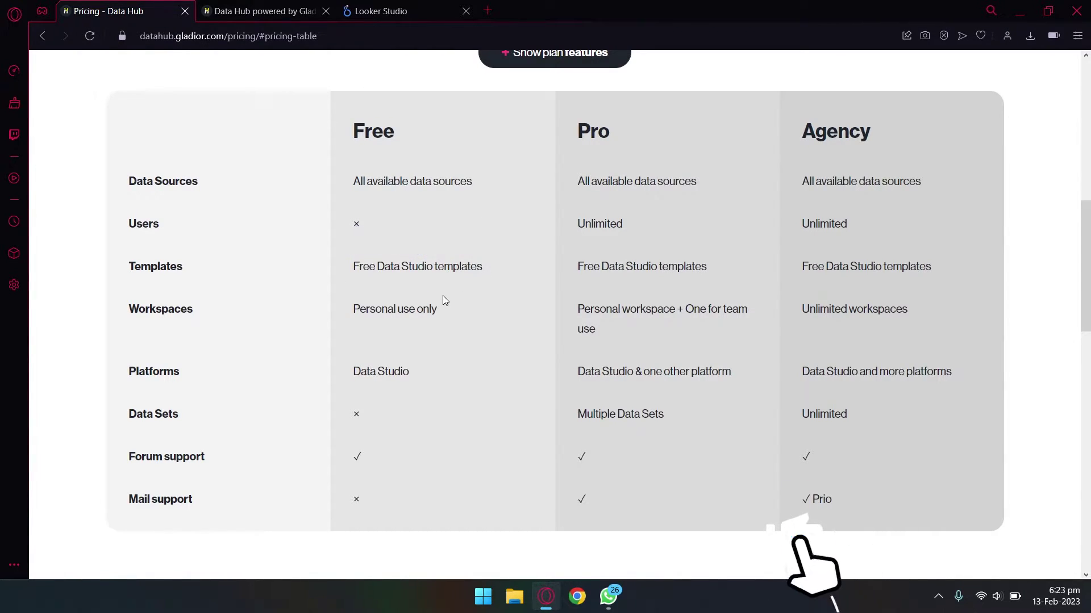
double_click(356, 414)
click(364, 506)
scroll(412, 476, up, 10)
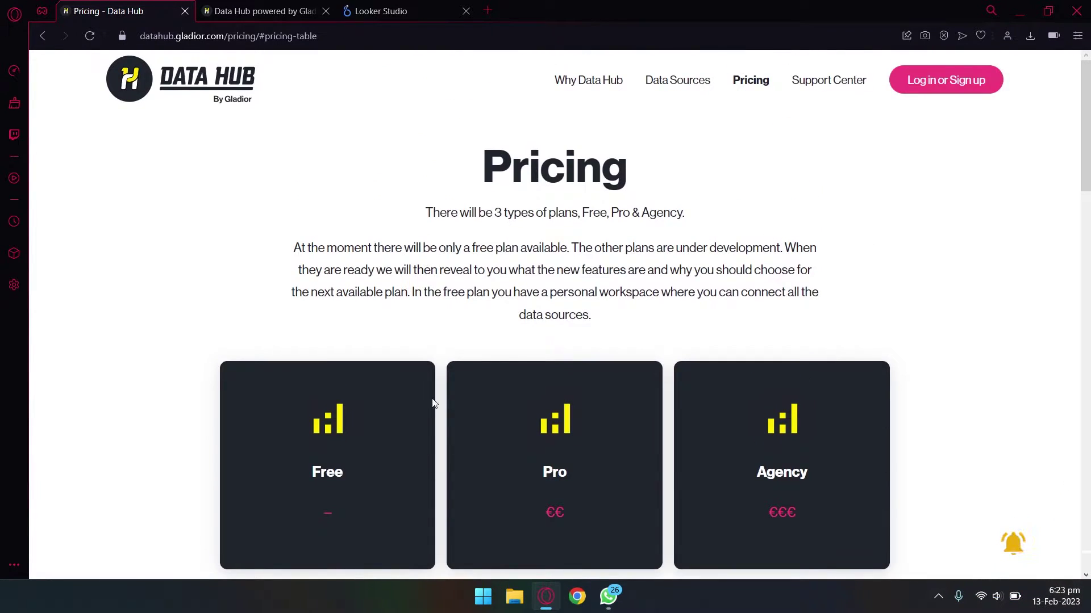
Step: Create a Data Hub account with Google sign-in and open the workspace's data sources
click(258, 13)
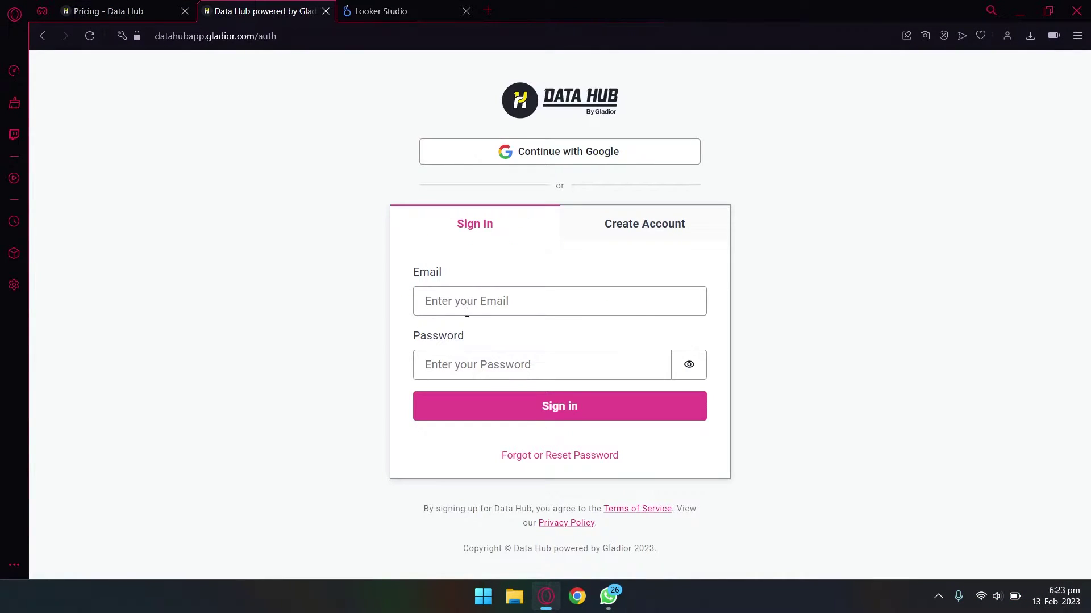
click(662, 215)
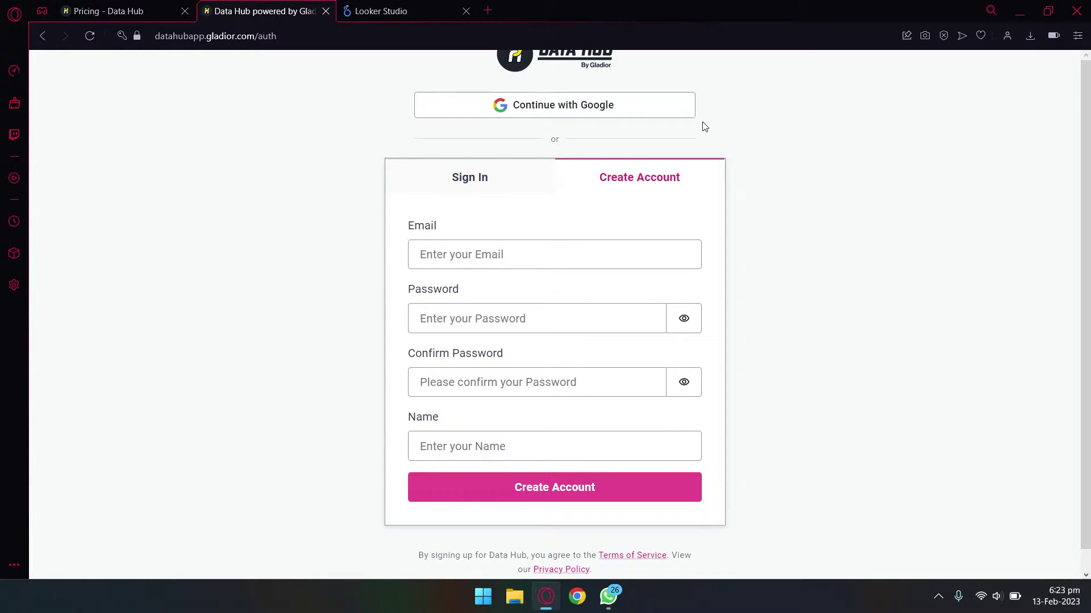
click(614, 108)
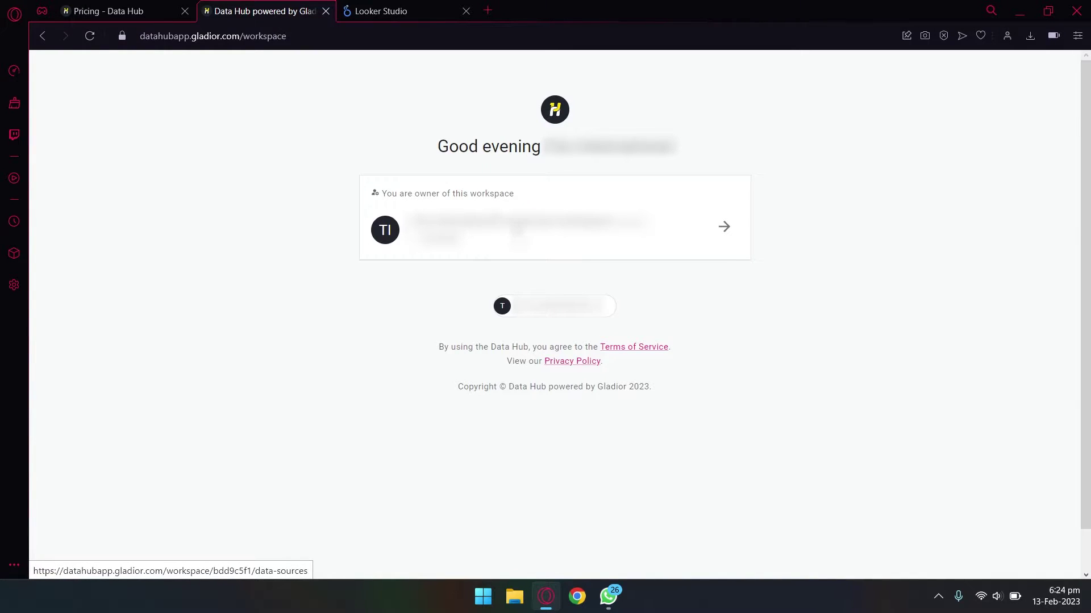
click(605, 228)
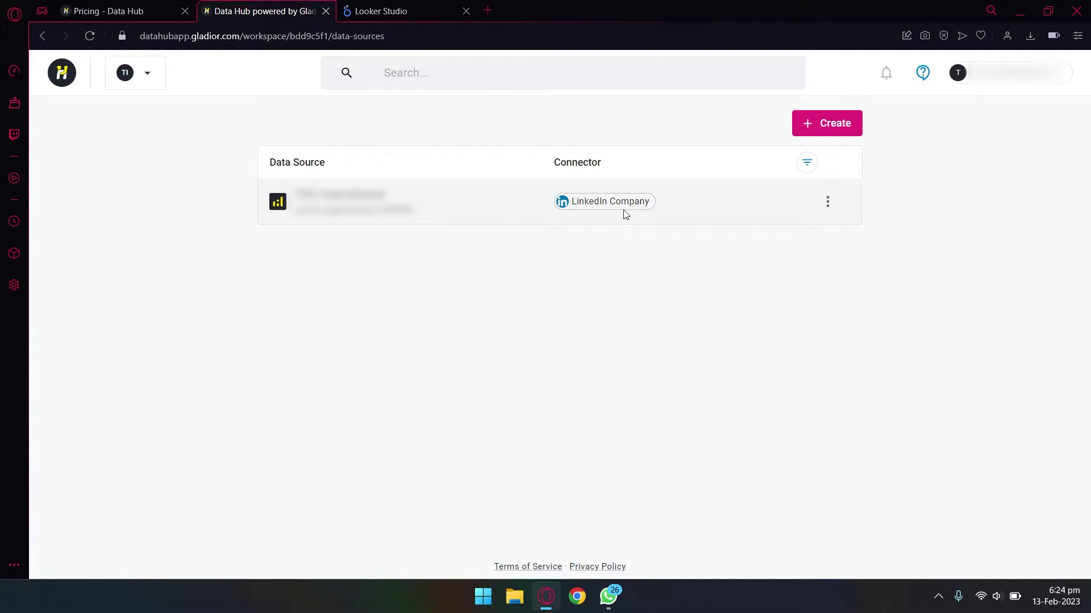
Step: Start a Facebook Insights data source and add the previously linked Facebook account as credential
click(841, 131)
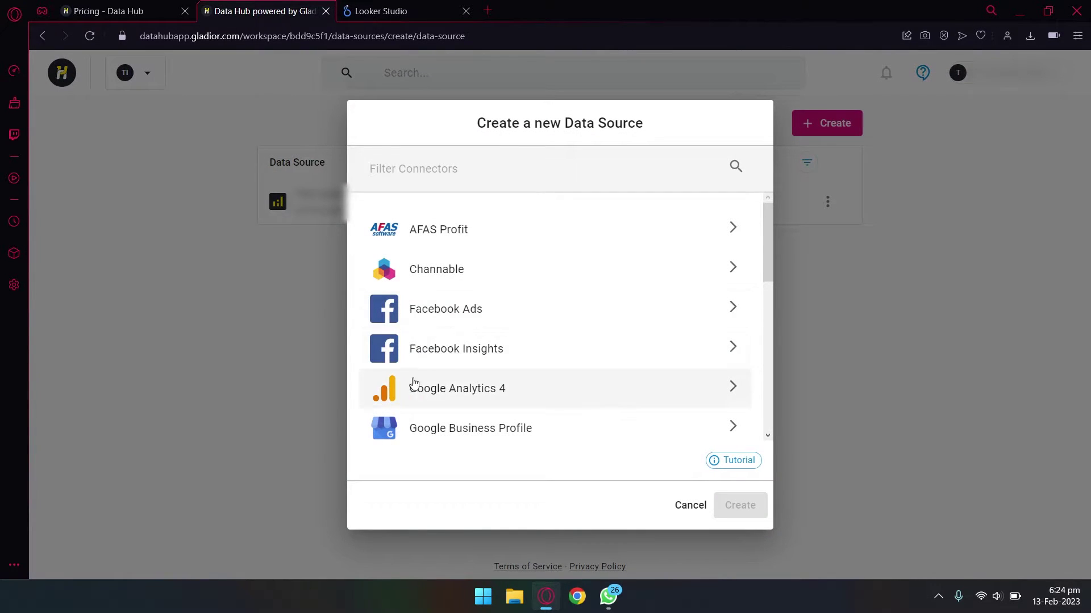
click(474, 355)
click(579, 381)
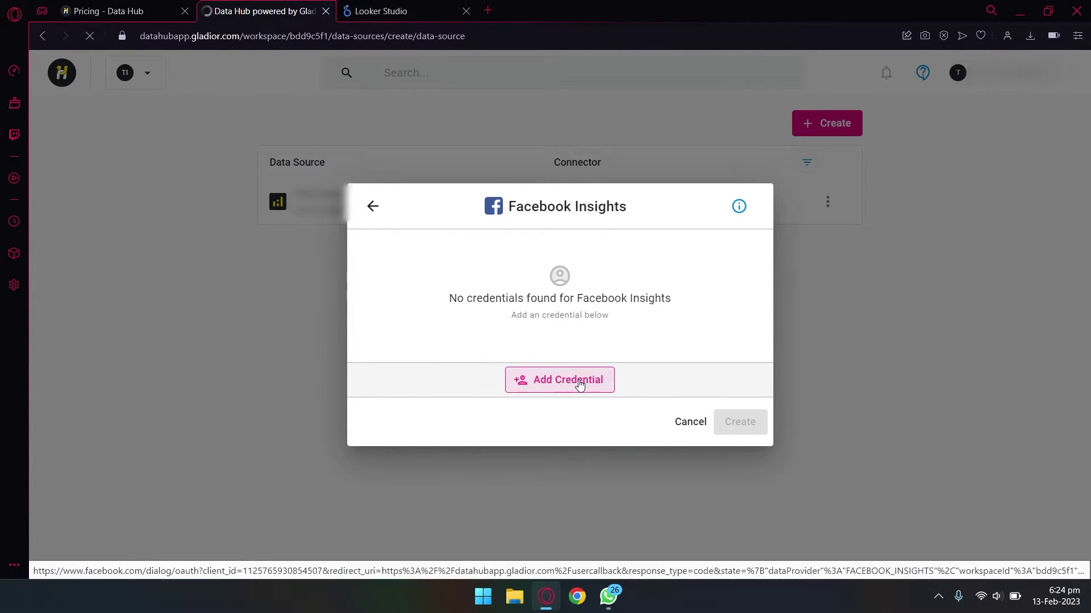
click(489, 238)
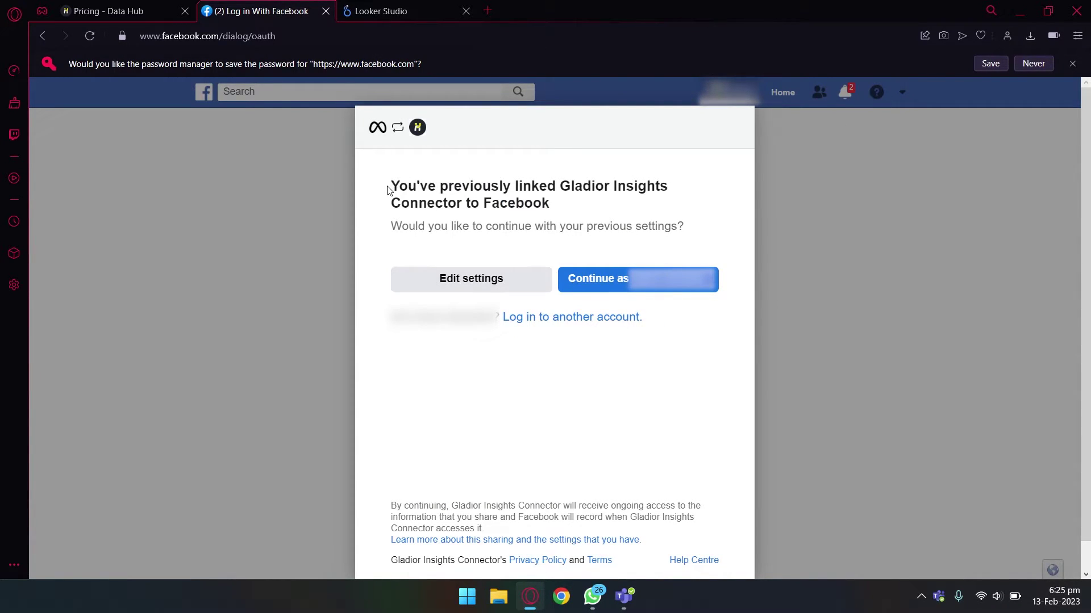
click(637, 292)
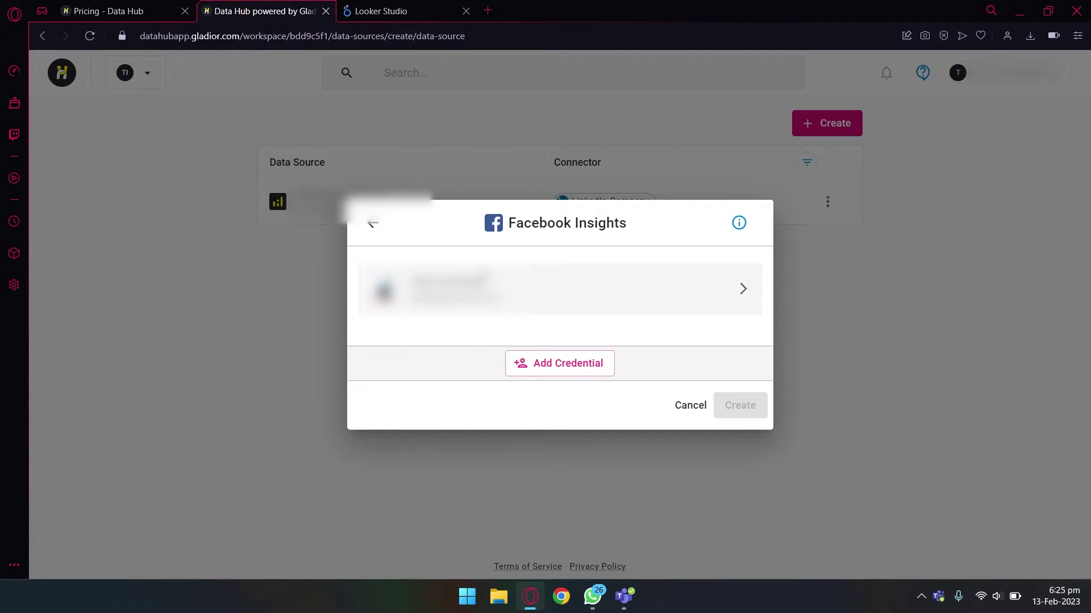
Step: Use the new Facebook credential, select the Facebook page, and create the Facebook Insights source
click(617, 296)
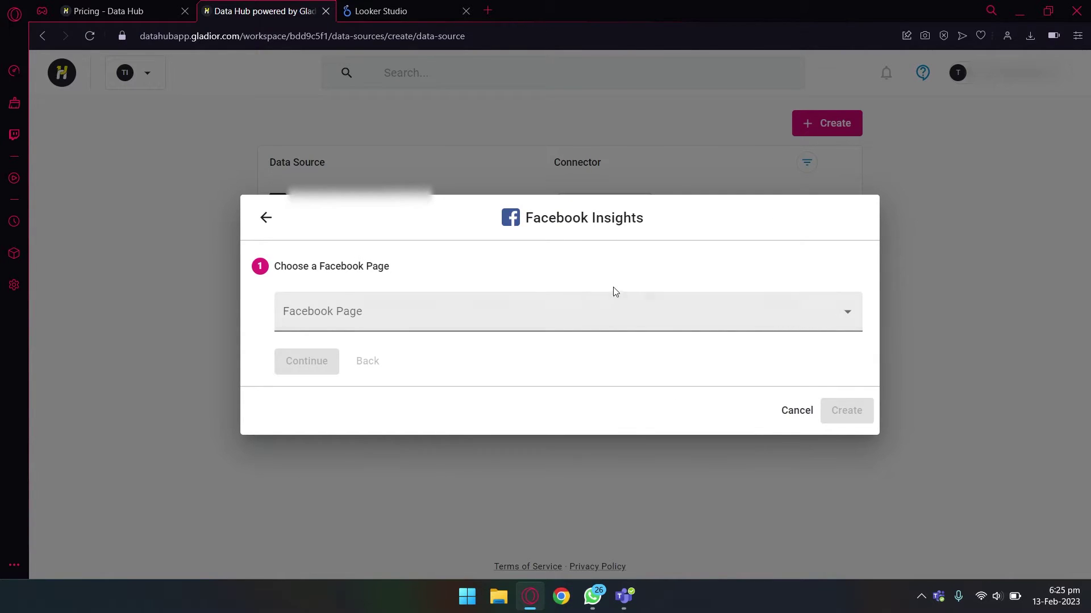
click(845, 314)
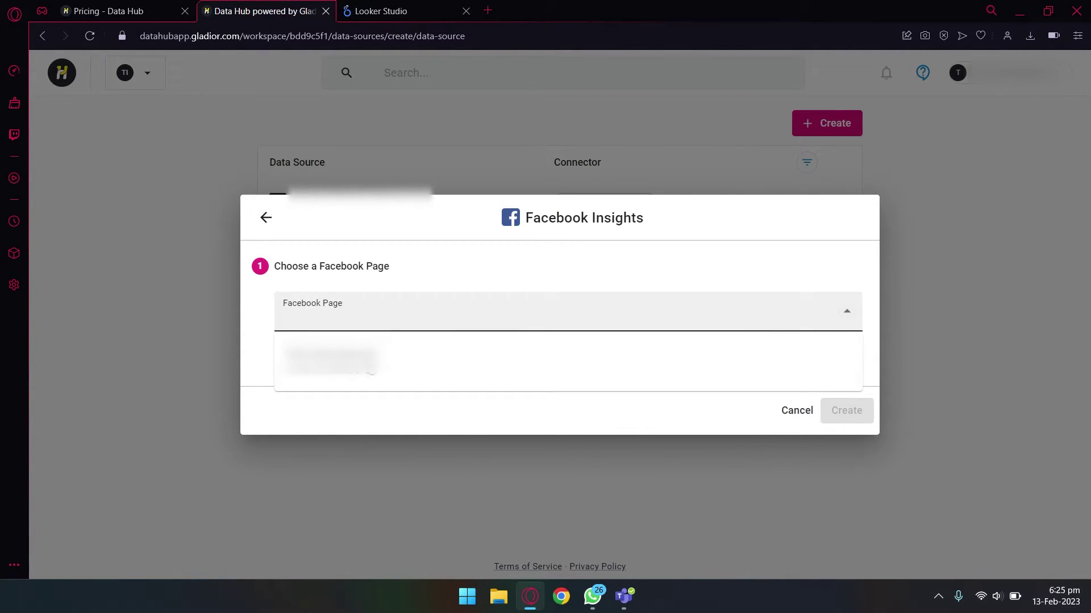
click(427, 364)
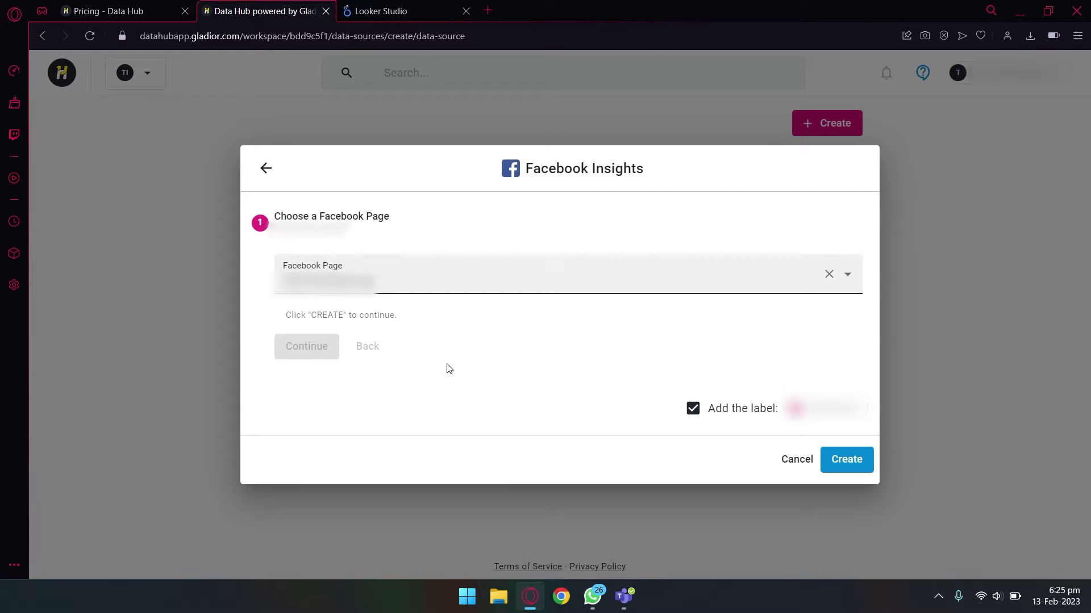
click(857, 472)
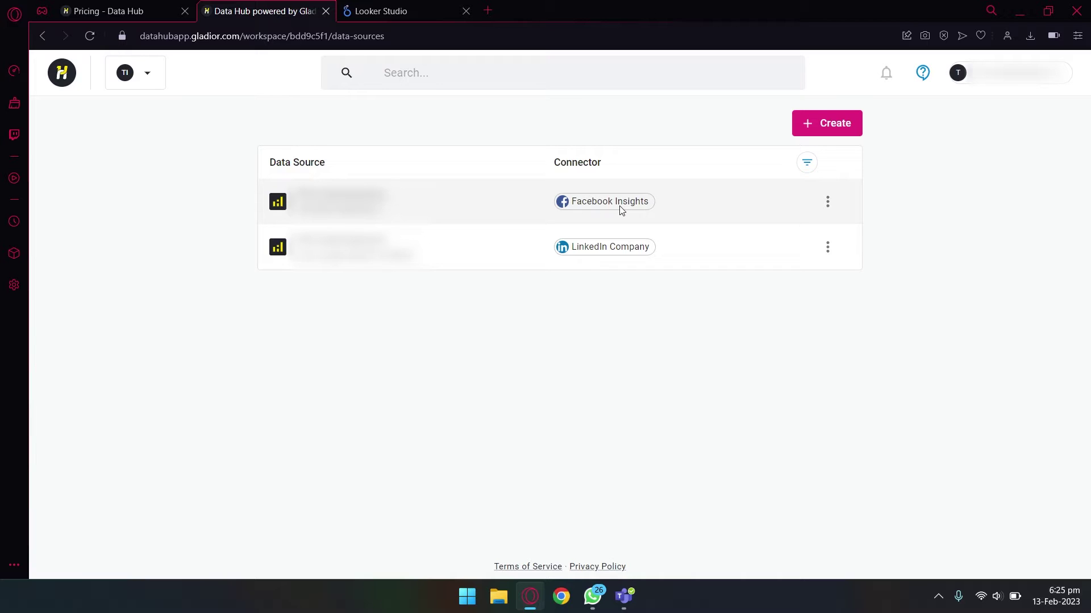
Step: Search connectors for 'facebook' and select the Facebook Insights card by Gladior B.V
click(369, 5)
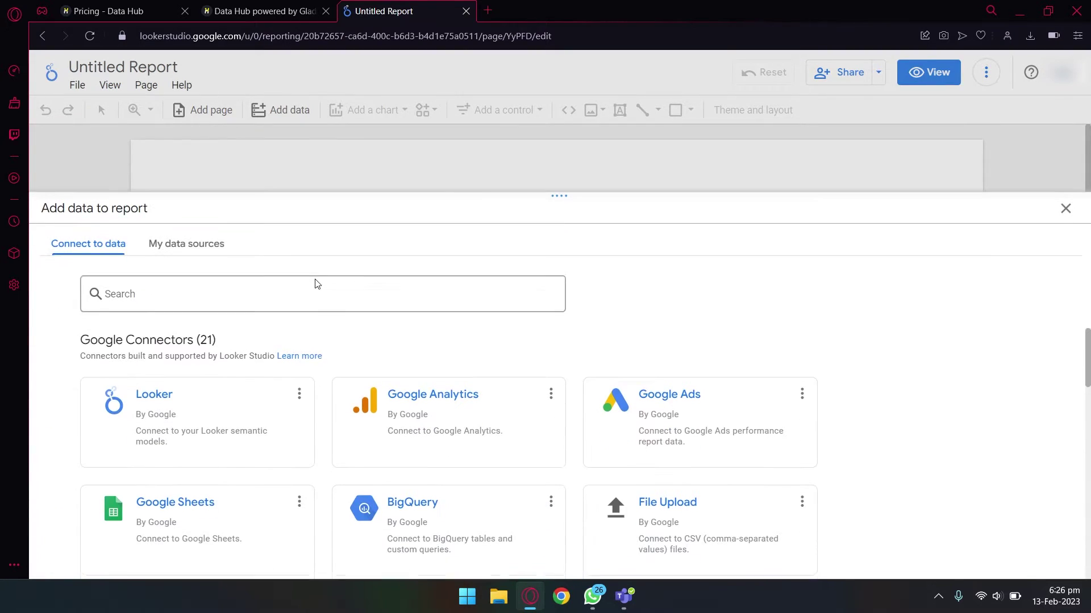
click(221, 297)
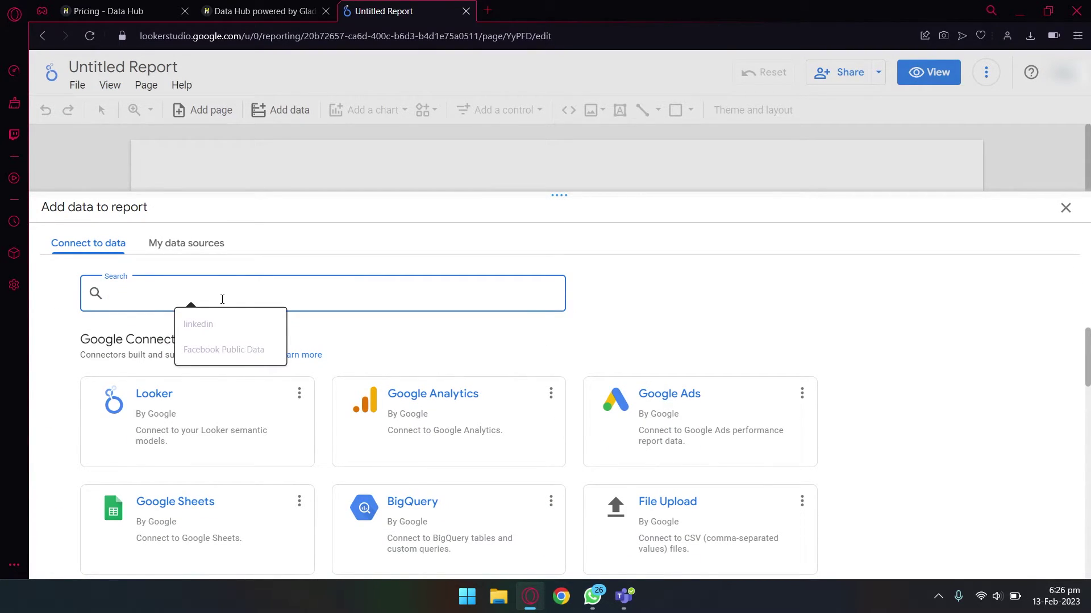
text(faceb)
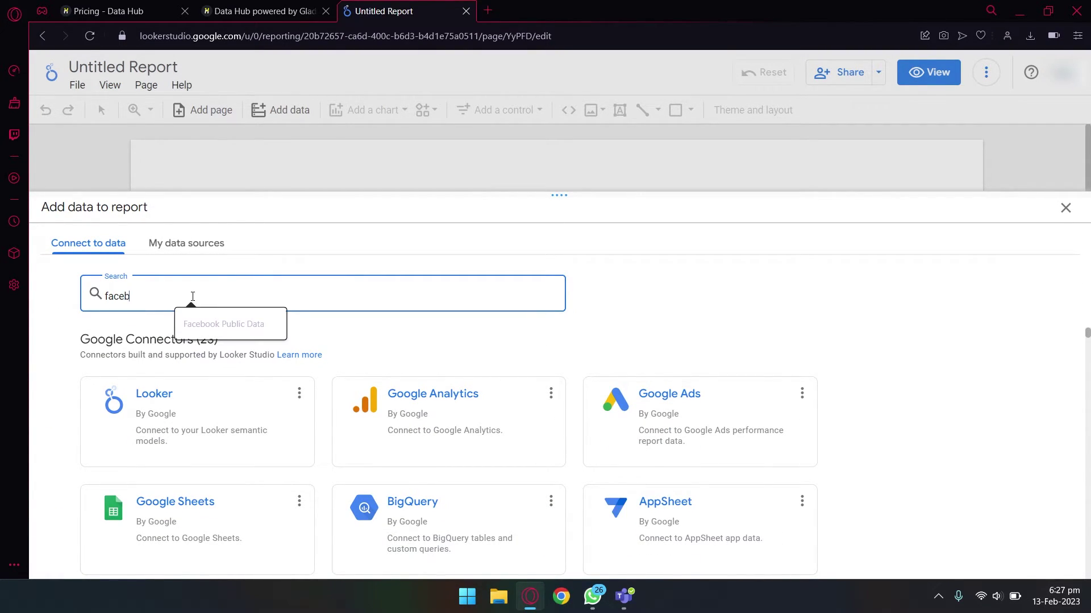
text(ook)
scroll(896, 372, down, 4)
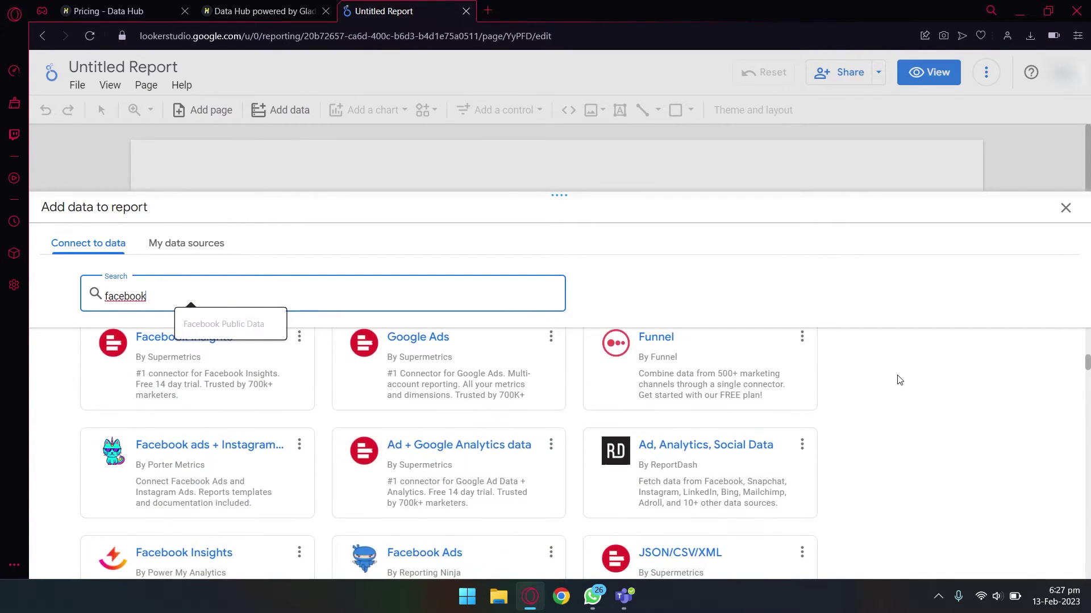
scroll(899, 380, down, 10)
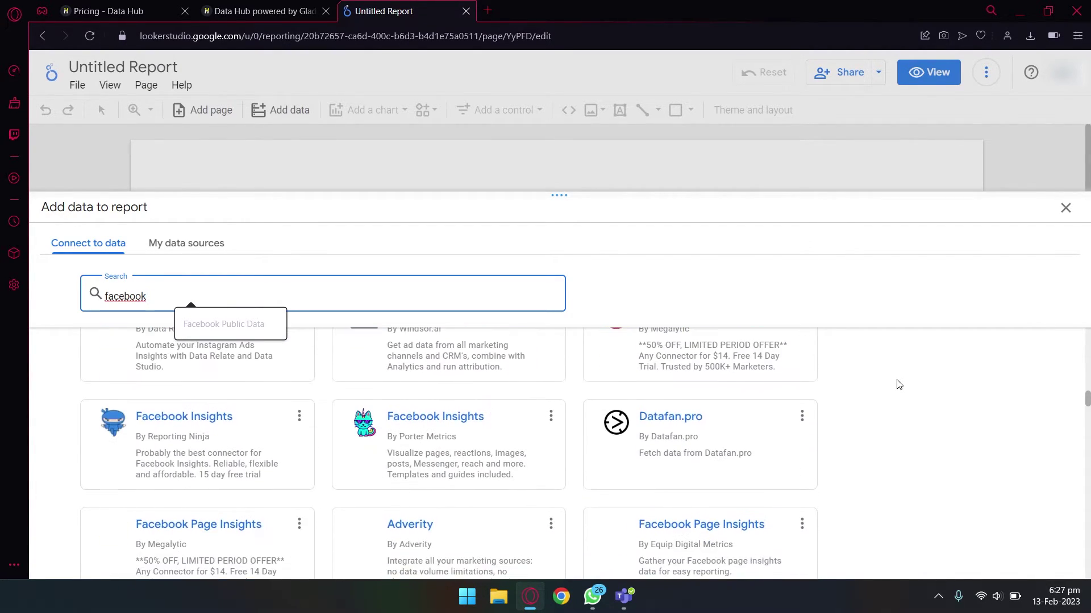
scroll(899, 385, down, 10)
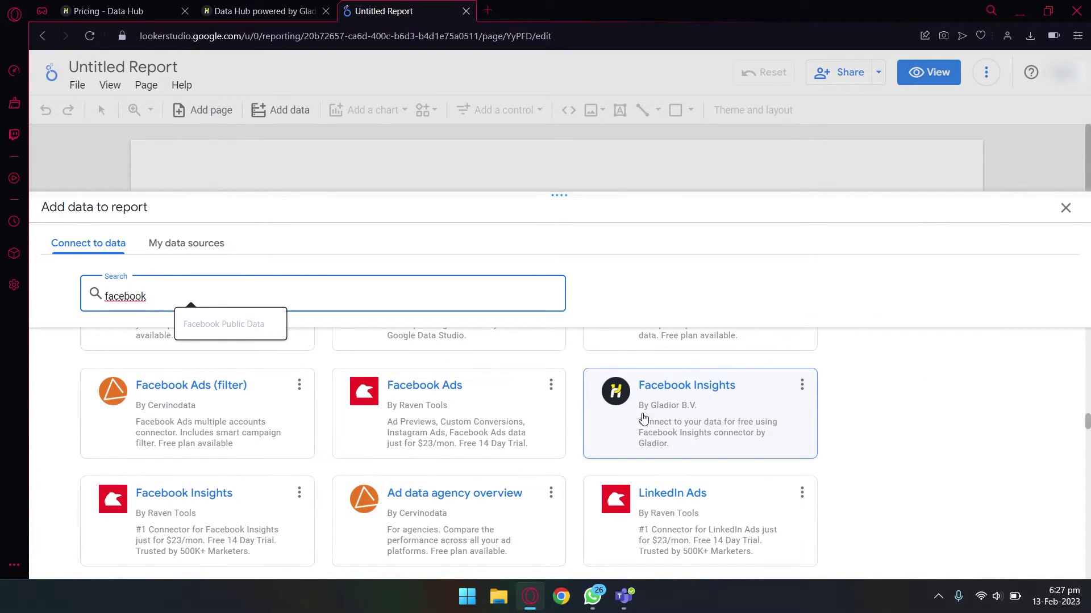
click(704, 407)
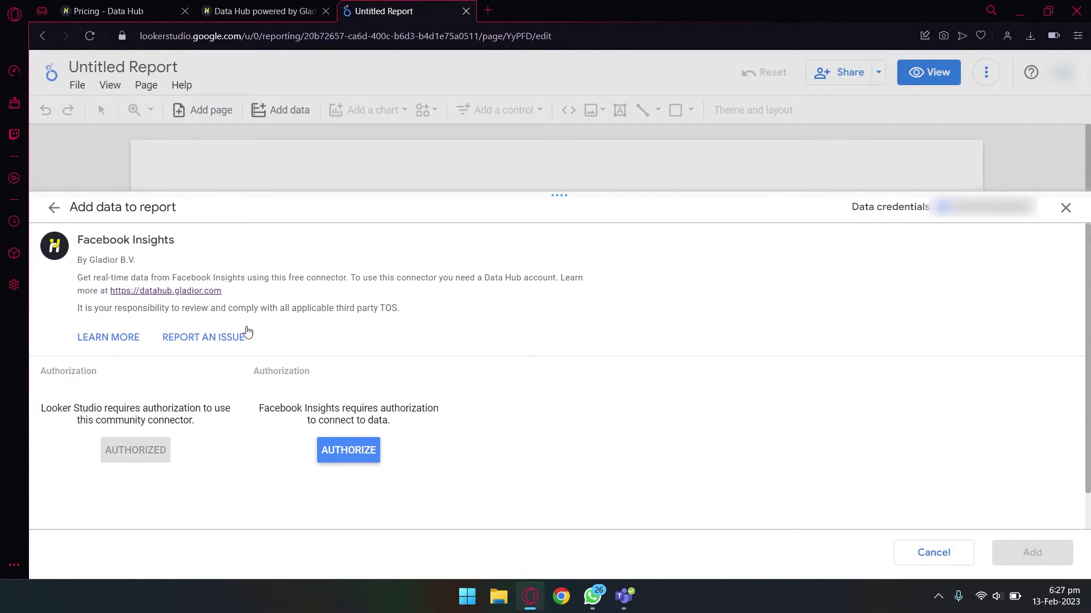
Step: Authorize Facebook Insights with the previously linked Facebook account and close the Success window
drag(63, 408, 199, 434)
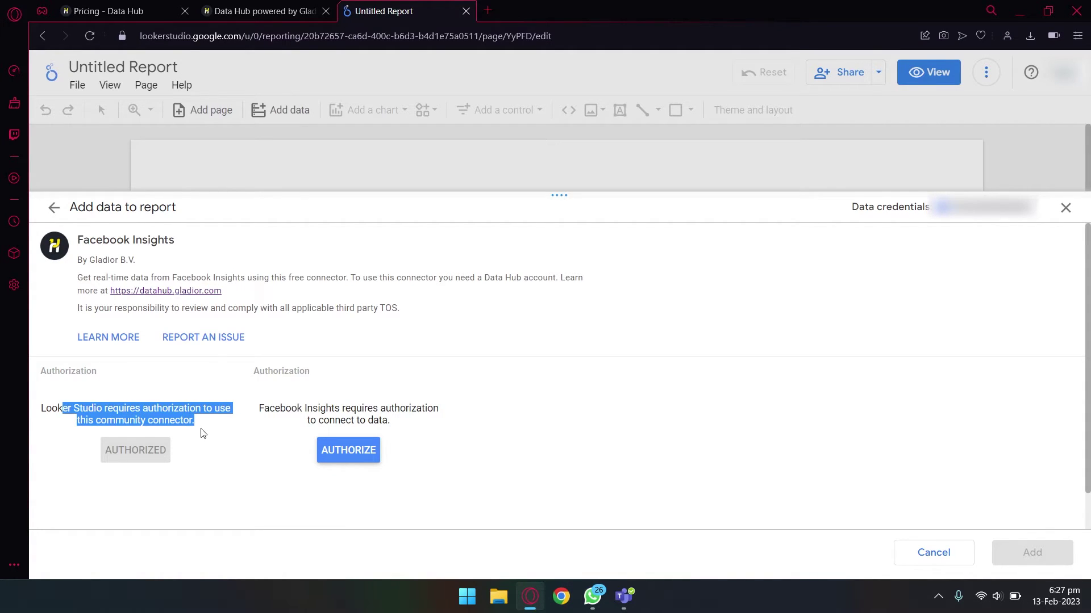
click(165, 418)
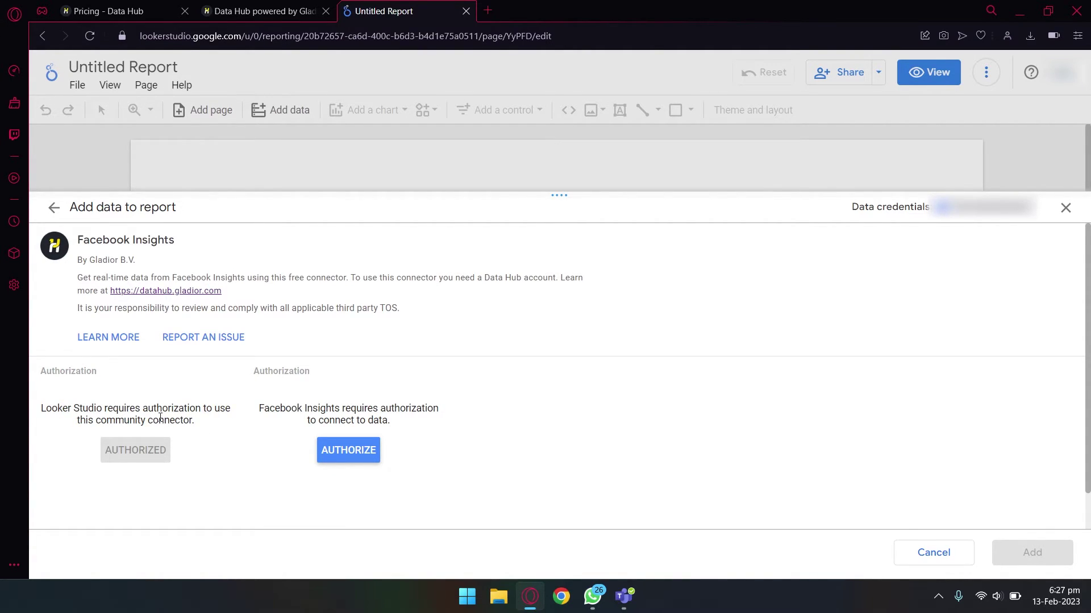
drag(260, 406, 424, 426)
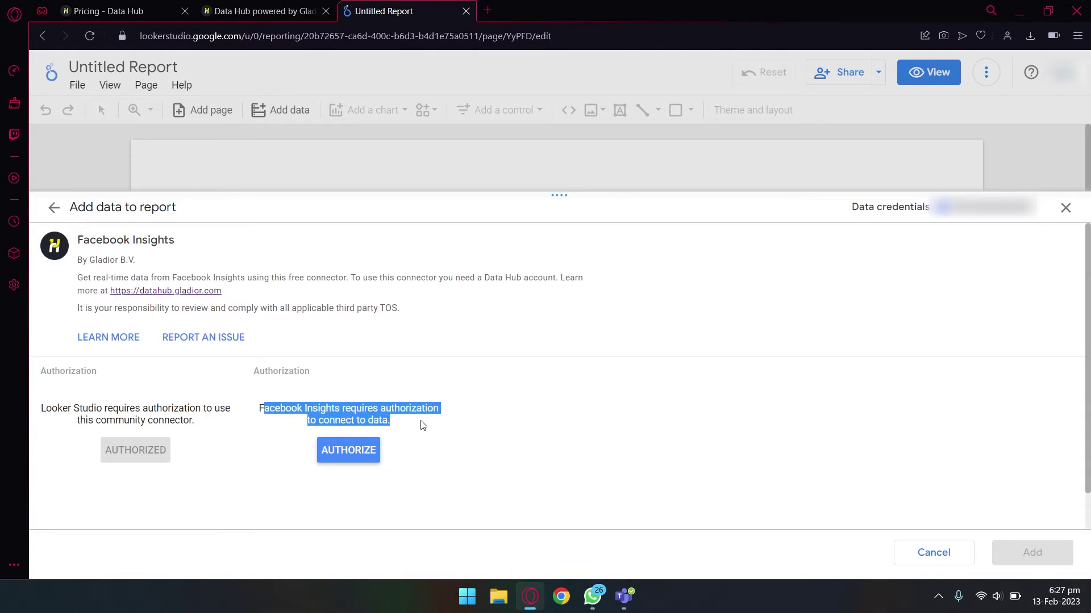
click(399, 445)
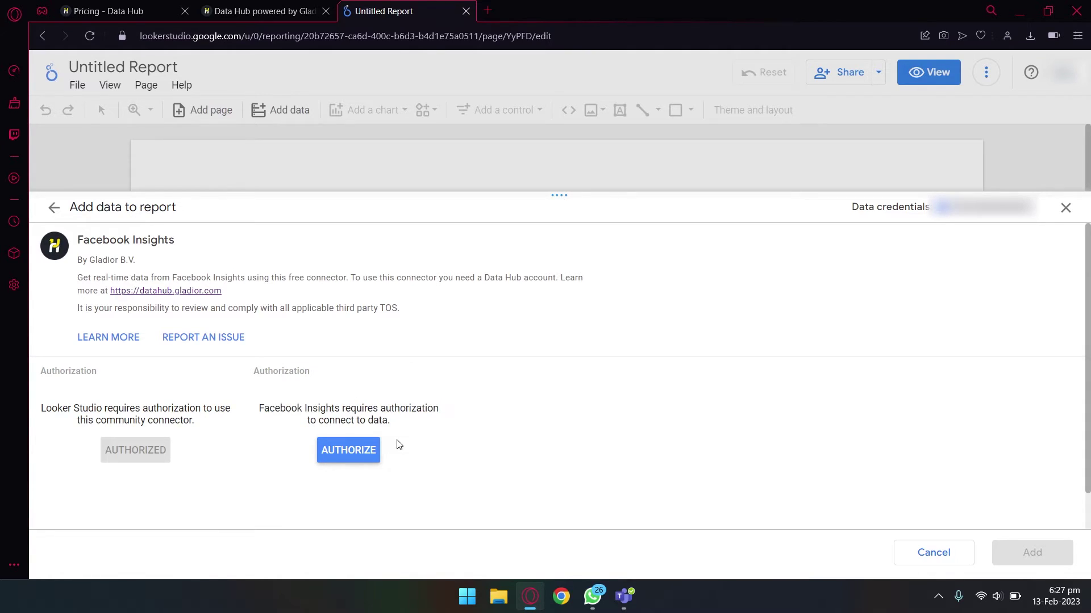
click(348, 450)
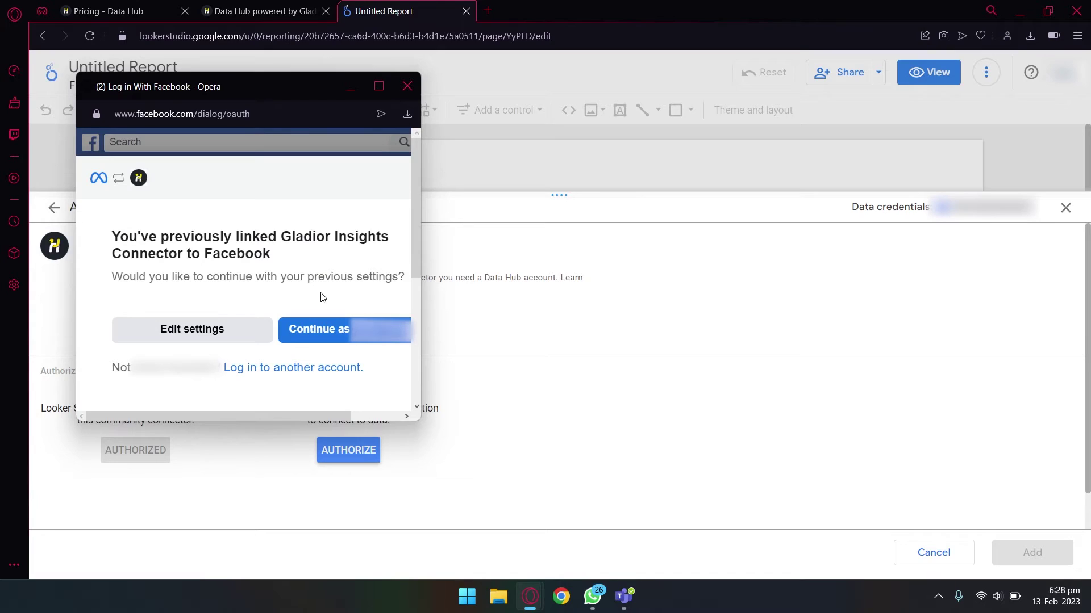
click(326, 333)
drag(185, 243, 334, 255)
click(339, 261)
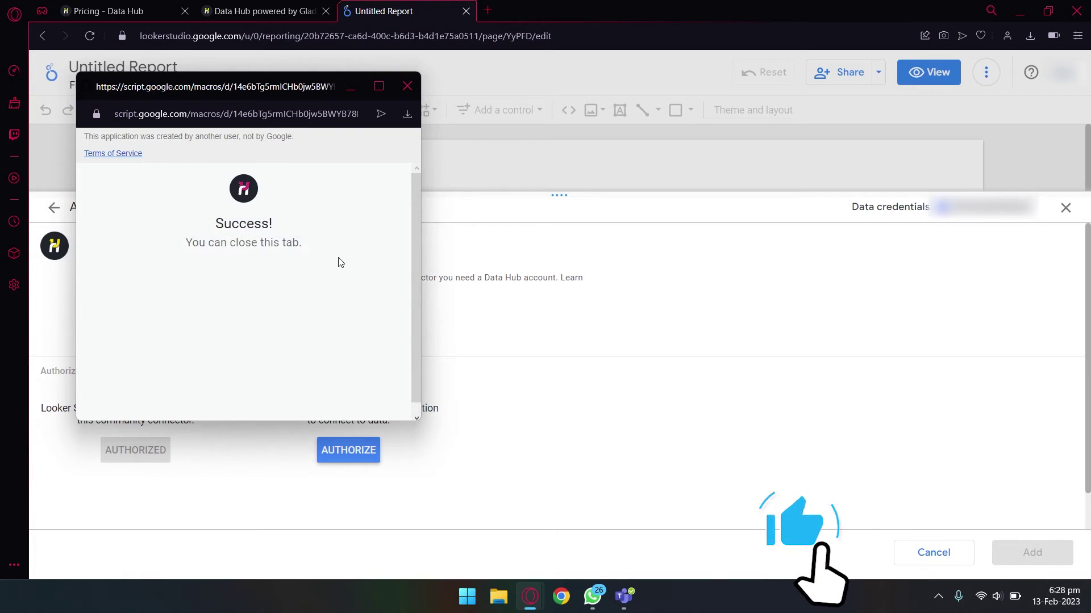
click(406, 86)
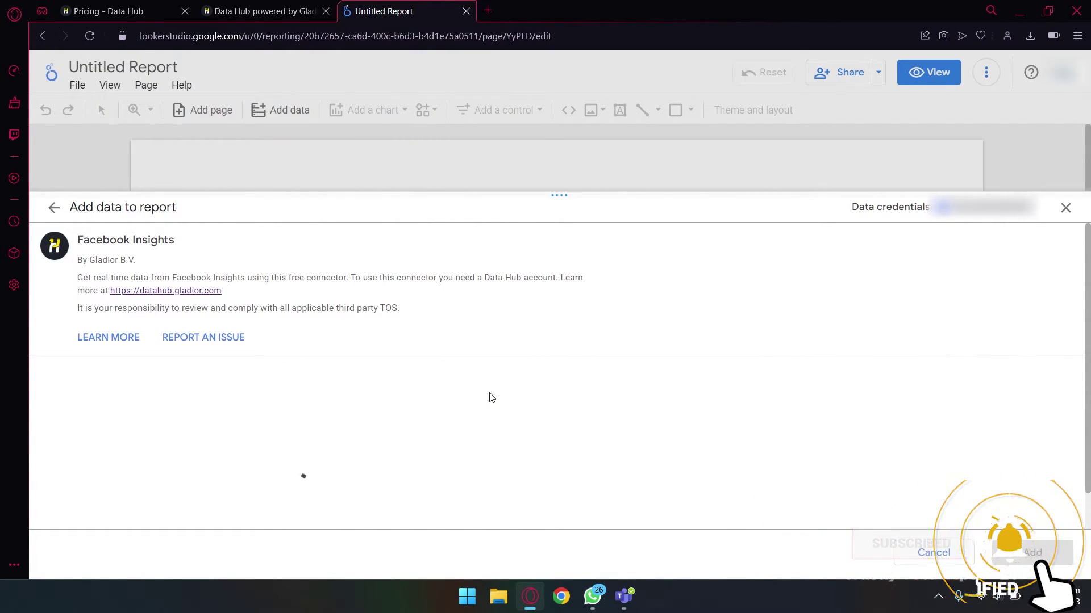
Step: Pick the Data Hub credential, then the Facebook page, in the Gladior connector setup
scroll(489, 394, down, 1)
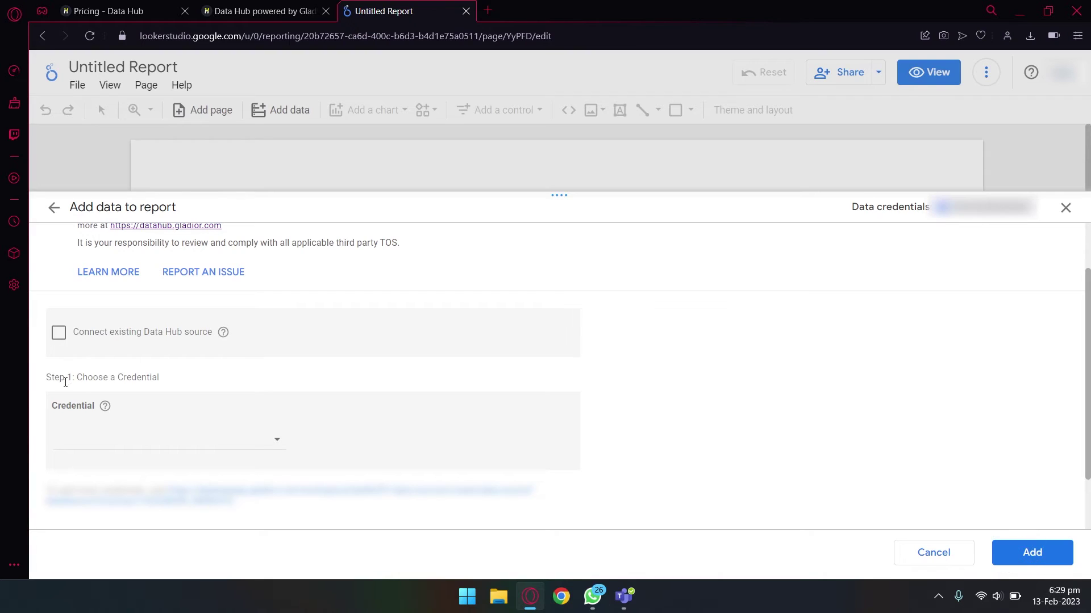
drag(83, 377, 165, 382)
click(225, 441)
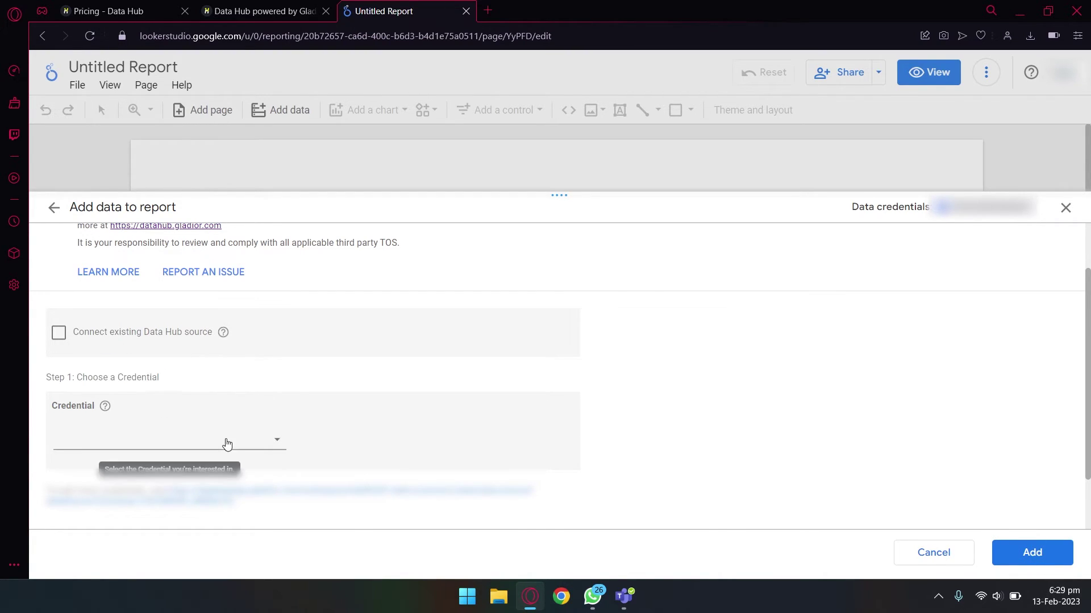
click(179, 451)
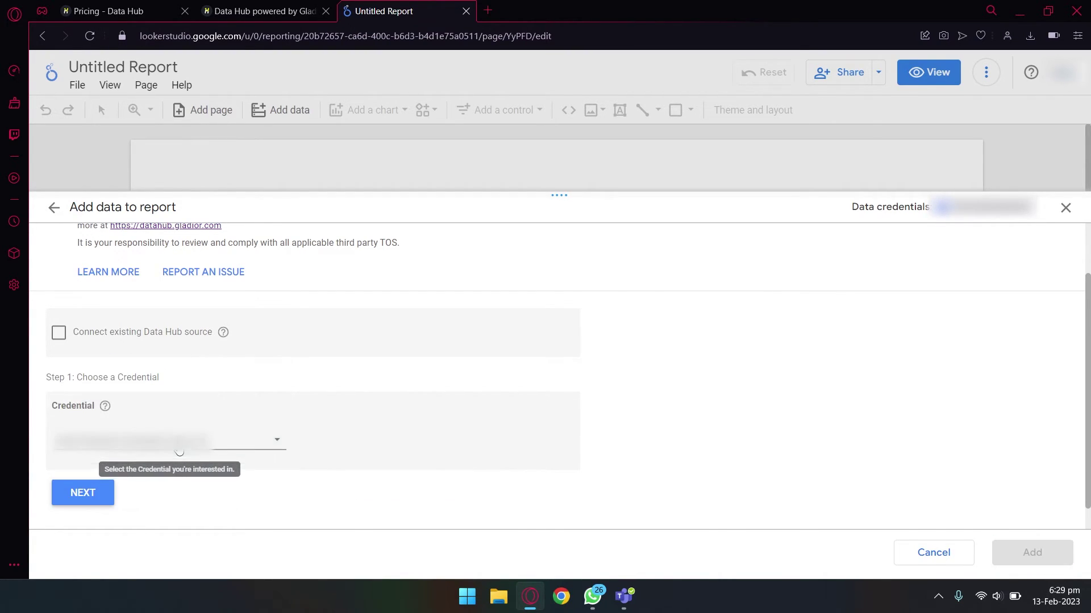
click(84, 493)
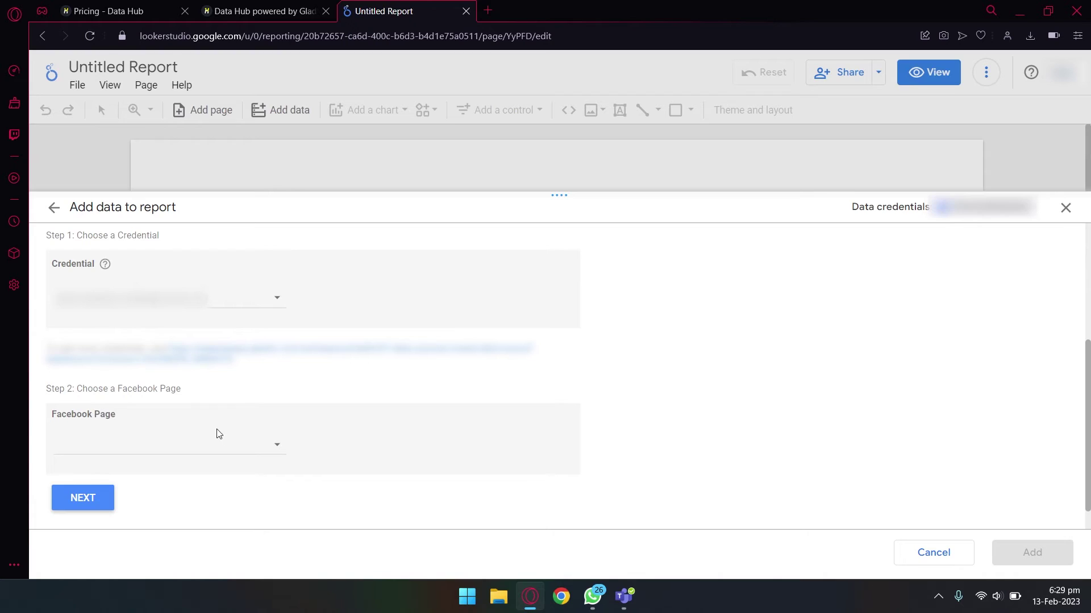
click(271, 443)
click(127, 449)
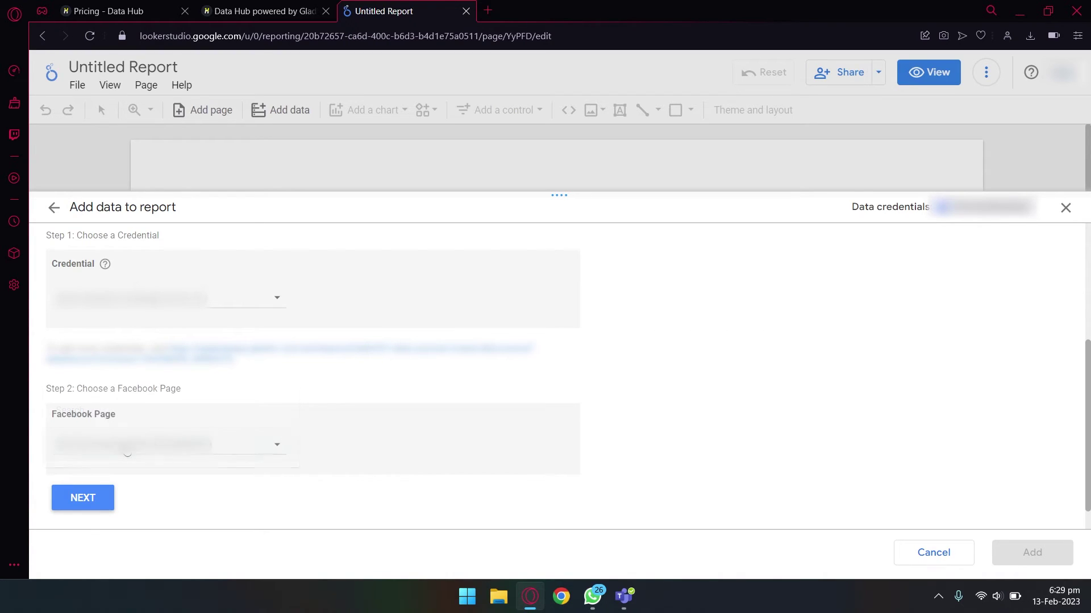
click(111, 501)
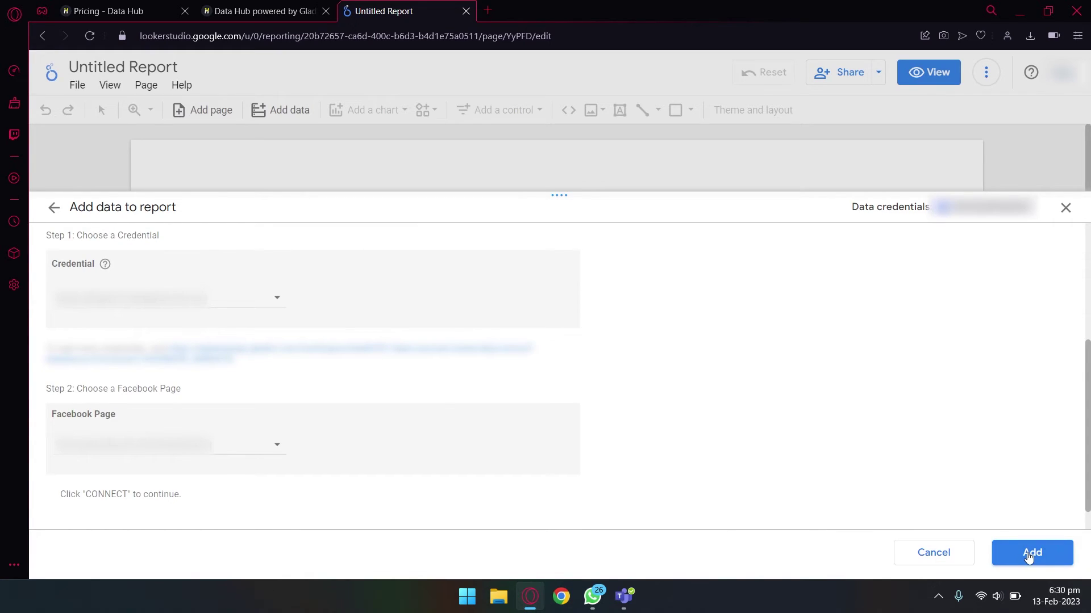
Step: Add the Facebook Insights data to the report and draw a Page fans scorecard showing 7,129
click(1030, 553)
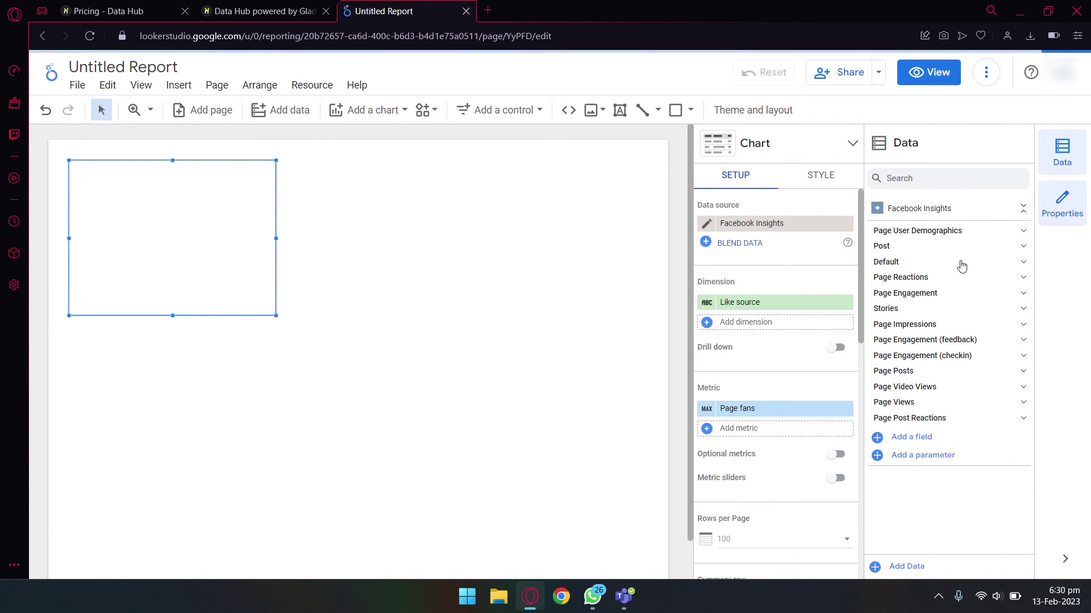
click(187, 88)
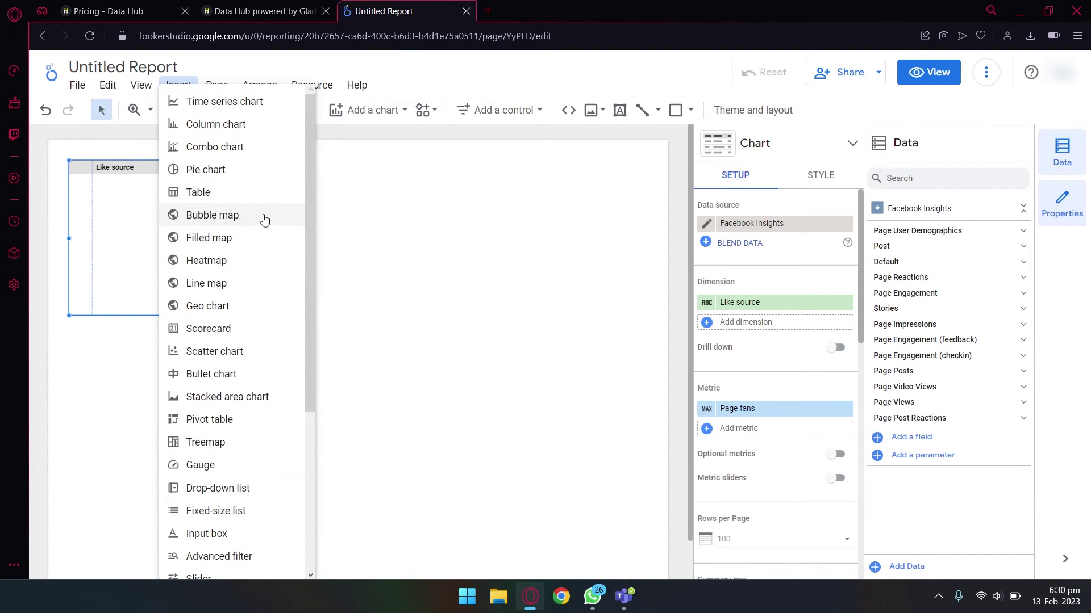
click(233, 334)
drag(327, 203, 509, 282)
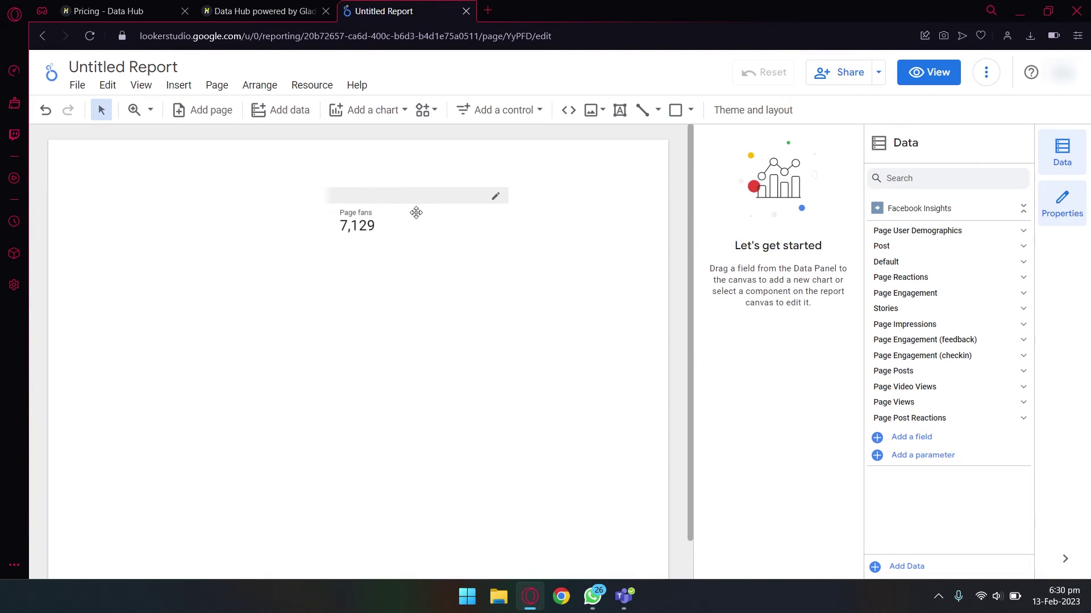
click(386, 222)
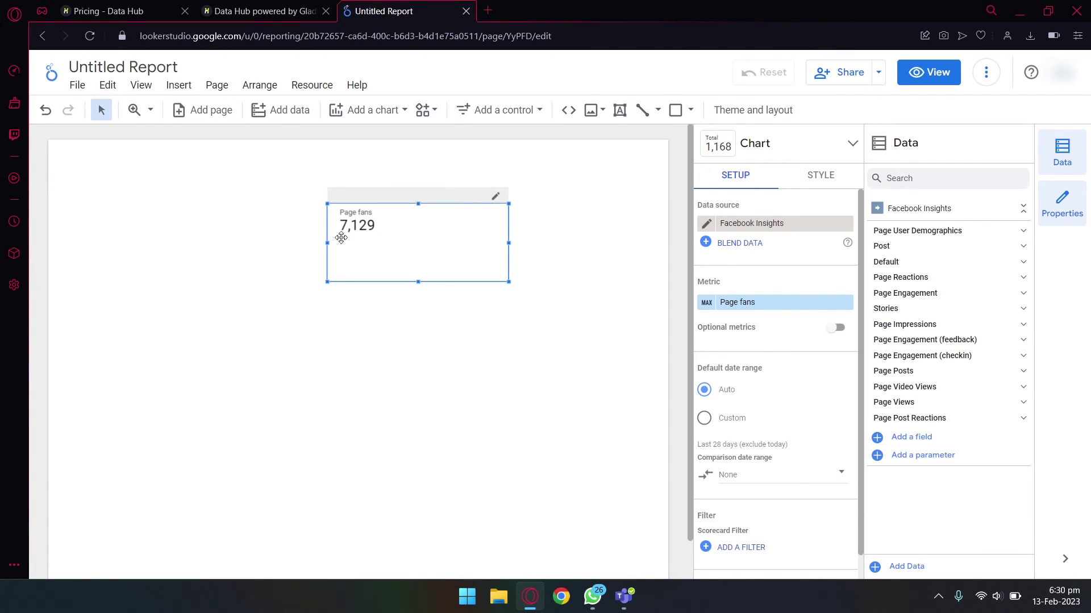
Step: Expand the Page User Demographics field group in the Data panel
click(1022, 231)
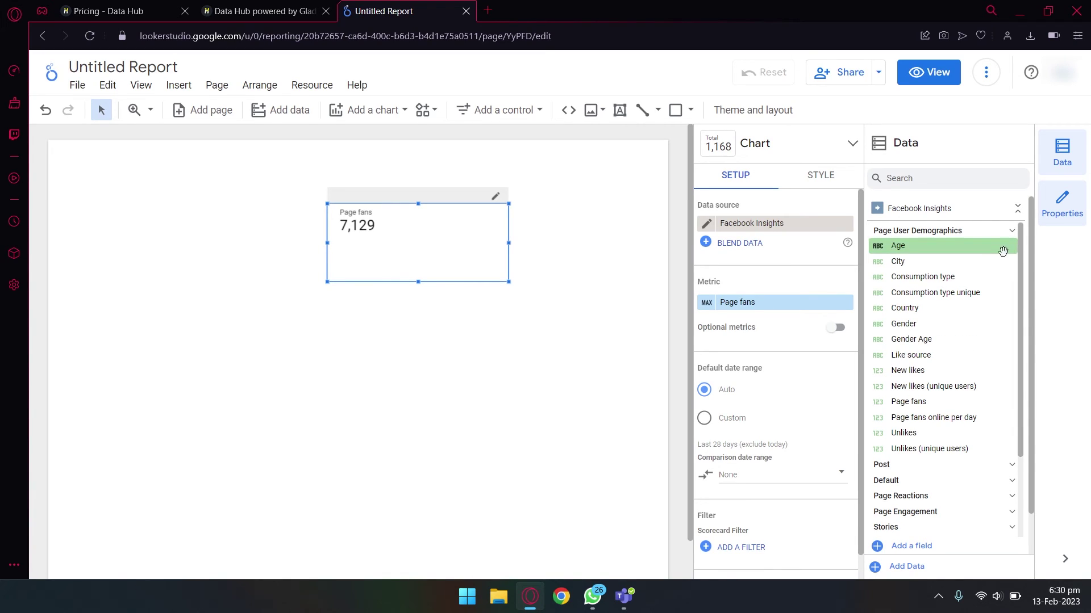
click(993, 233)
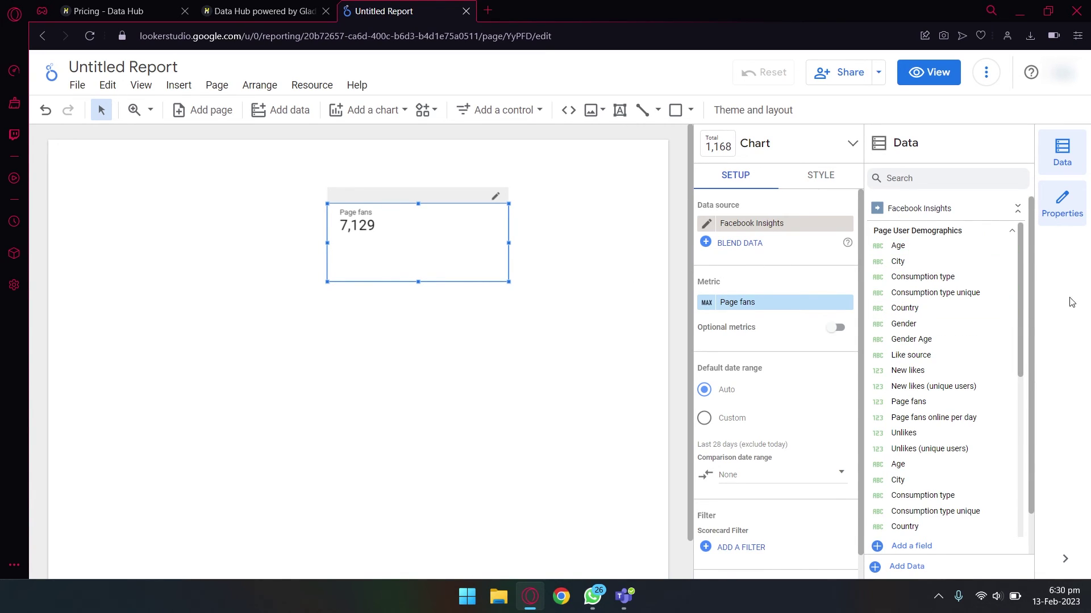
click(540, 359)
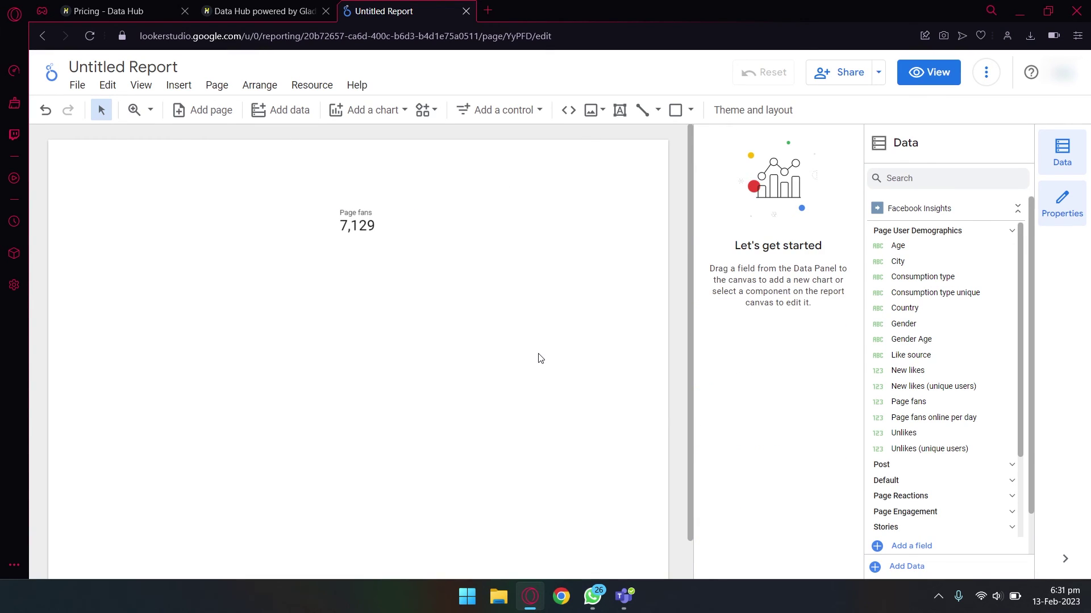